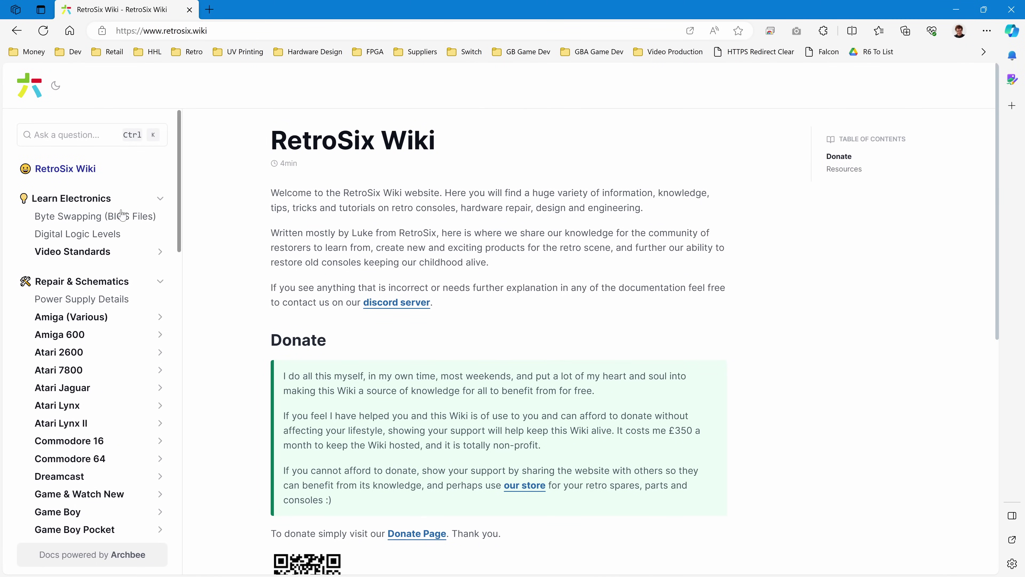
- Open the wiki's Game Gear schematics page and follow its sega game gear 837-7996 link to the board layout in EasyEDA
{"action": "scroll", "coordinate": [71, 442], "scroll_direction": "down", "scroll_amount": 2}
{"action": "left_click", "coordinate": [60, 534]}
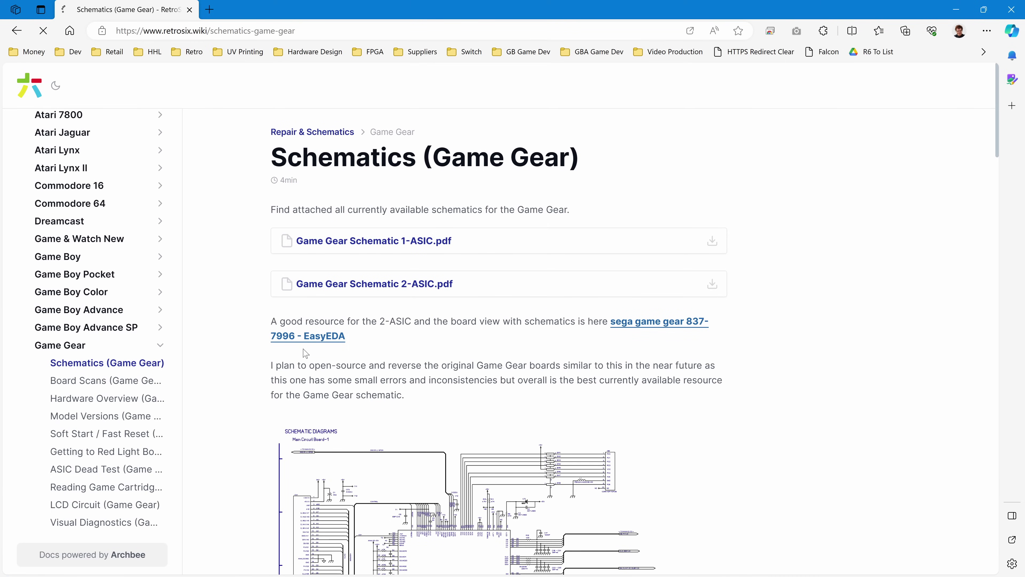
{"action": "scroll", "coordinate": [223, 255], "scroll_direction": "up", "scroll_amount": 6}
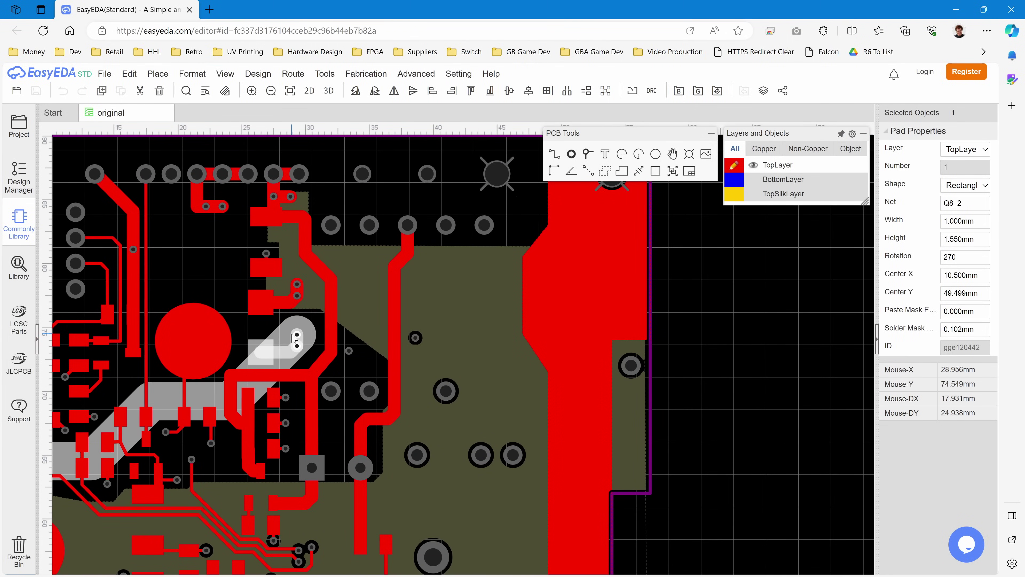
- Inspect inductor L3 near the board's upper-left corner and select the wide ANALOG+5V track along the left edge
{"action": "scroll", "coordinate": [258, 255], "scroll_direction": "down", "scroll_amount": 2}
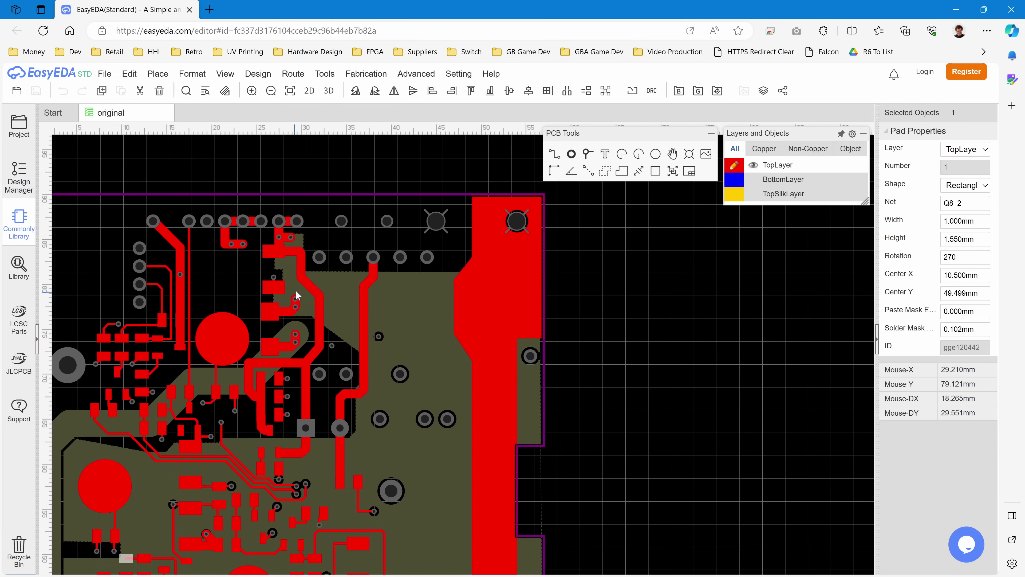
{"action": "left_click", "coordinate": [273, 328]}
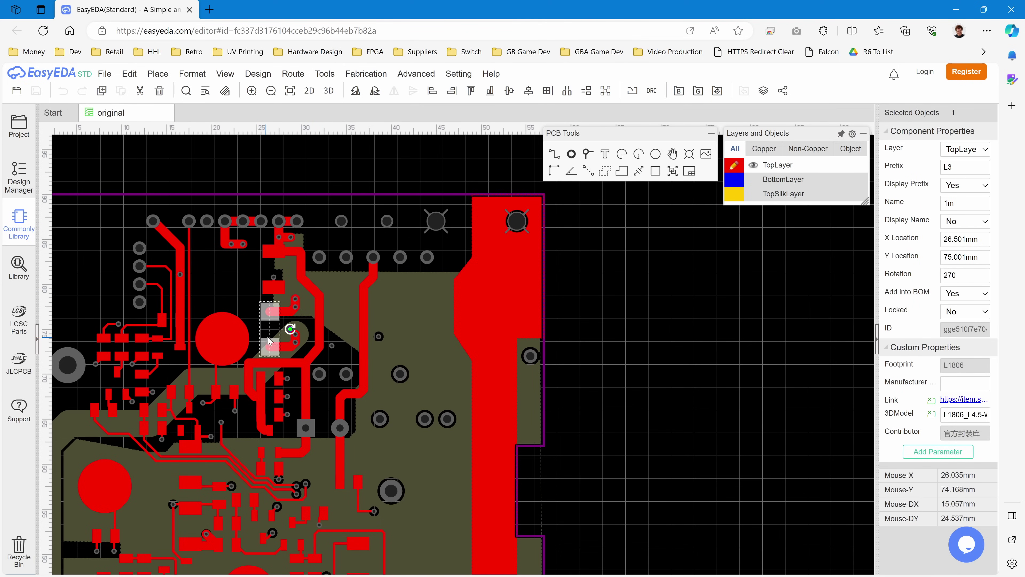
{"action": "scroll", "coordinate": [270, 342], "scroll_direction": "down", "scroll_amount": 8}
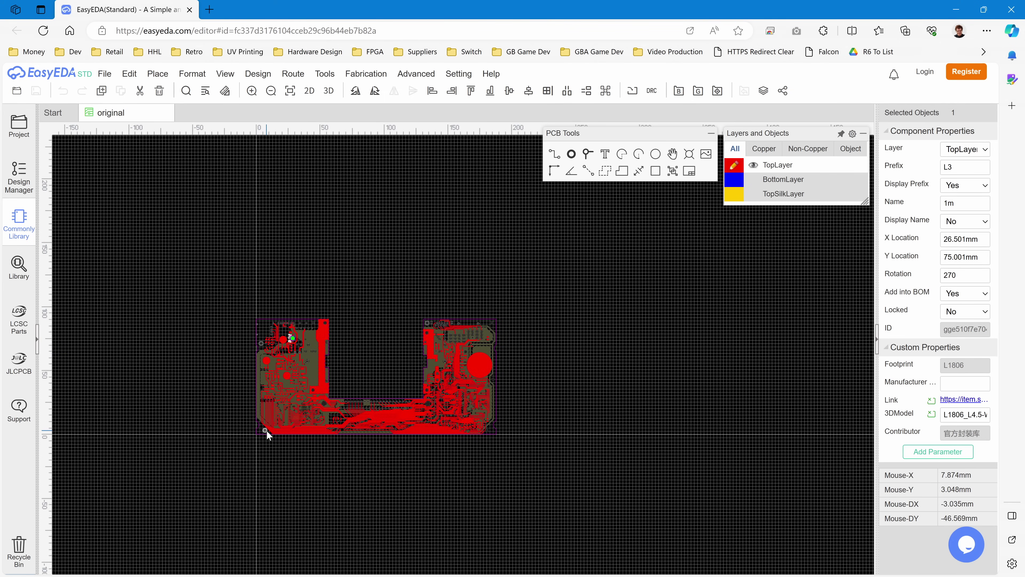
{"action": "scroll", "coordinate": [267, 431], "scroll_direction": "up", "scroll_amount": 4}
{"action": "left_click", "coordinate": [248, 379]}
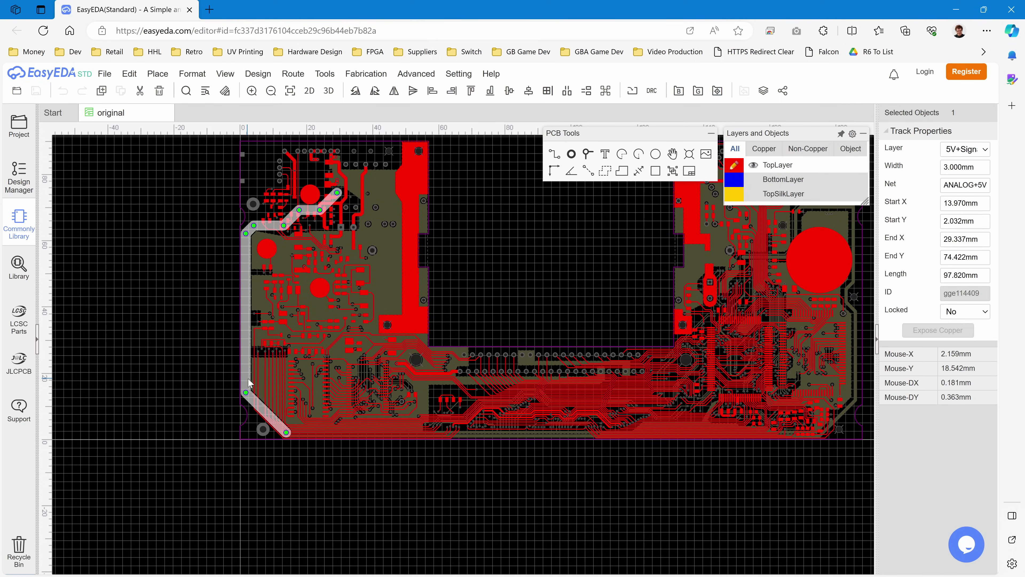
- Hide the TopLayer and examine the ANALOG+5V track where it meets the narrow track at the board's lower-left corner
{"action": "left_click", "coordinate": [754, 166]}
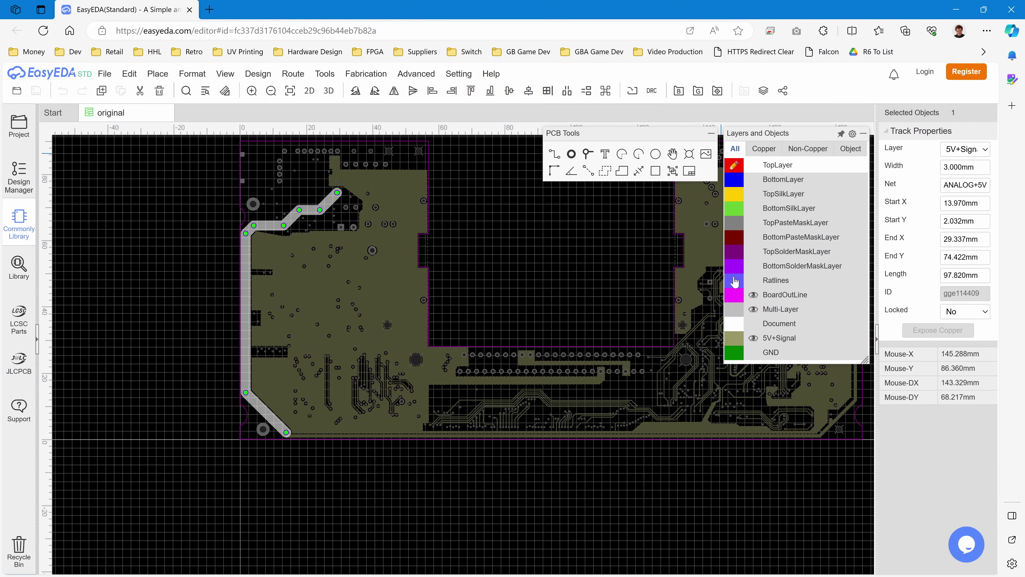
{"action": "scroll", "coordinate": [270, 443], "scroll_direction": "up", "scroll_amount": 5}
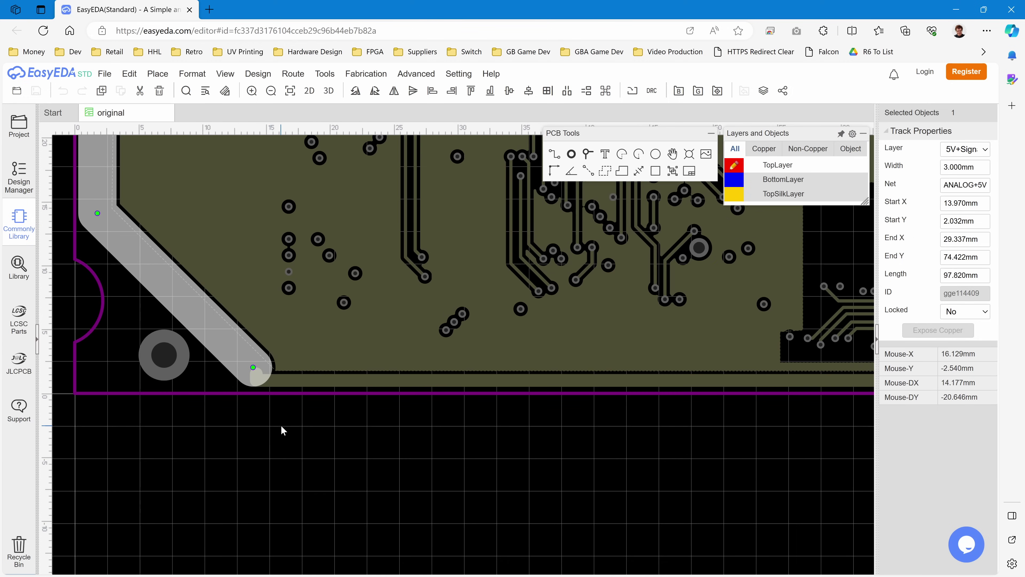
{"action": "left_click", "coordinate": [263, 398]}
{"action": "scroll", "coordinate": [263, 348], "scroll_direction": "down", "scroll_amount": 5}
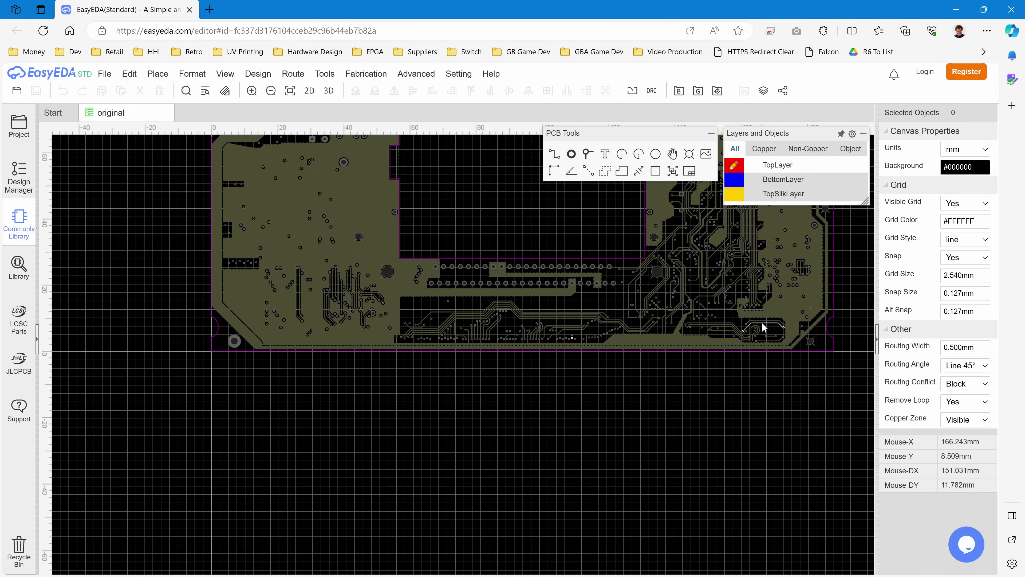
- Trace the analog 5 V track along the board's lower and right edges to the header pads in the upper-right section
{"action": "left_click_drag", "start_coordinate": [721, 384], "coordinate": [586, 455]}
{"action": "scroll", "coordinate": [513, 290], "scroll_direction": "up", "scroll_amount": 2}
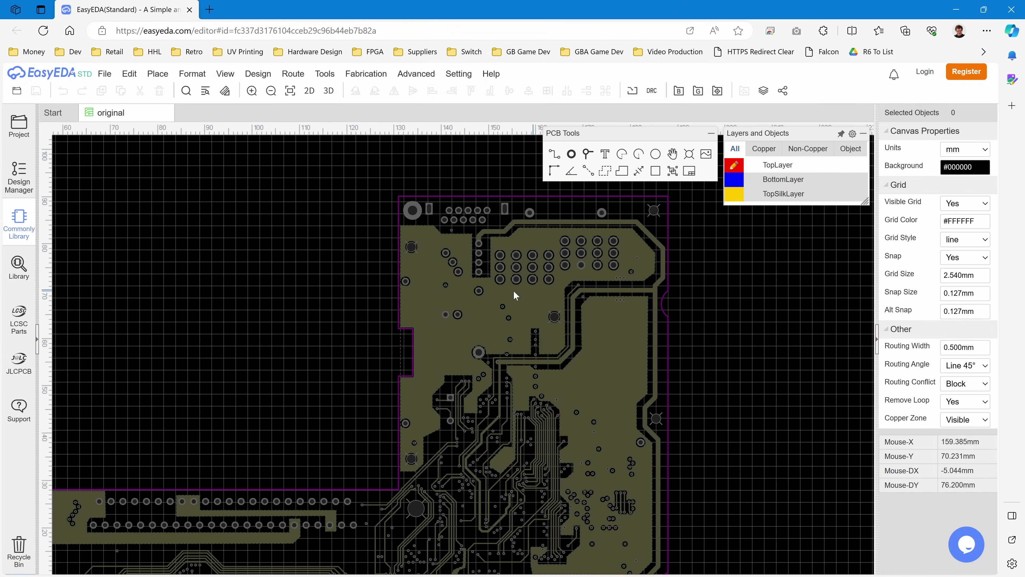
{"action": "scroll", "coordinate": [447, 240], "scroll_direction": "up", "scroll_amount": 4}
{"action": "scroll", "coordinate": [536, 231], "scroll_direction": "down", "scroll_amount": 6}
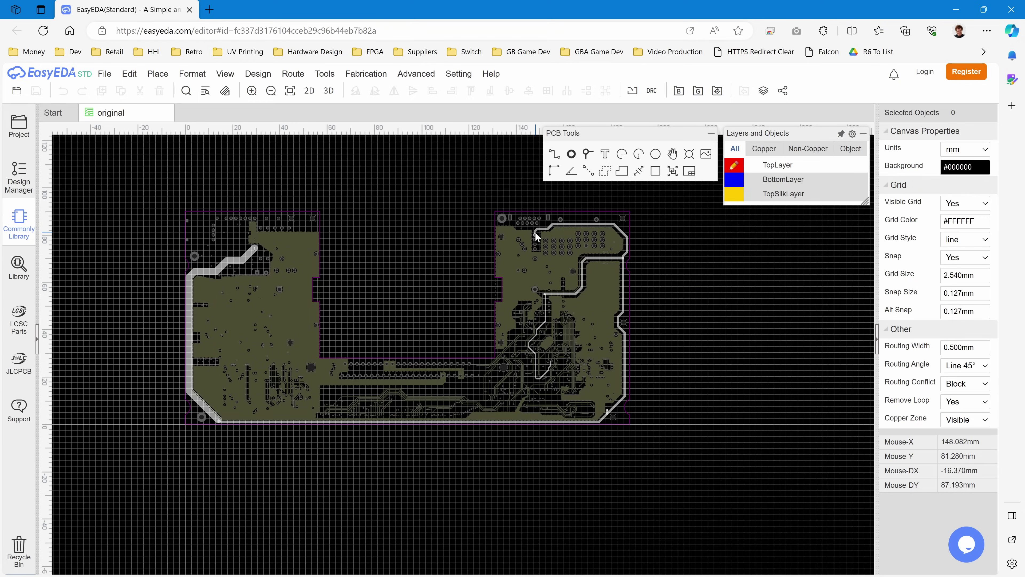
{"action": "scroll", "coordinate": [542, 231], "scroll_direction": "up", "scroll_amount": 6}
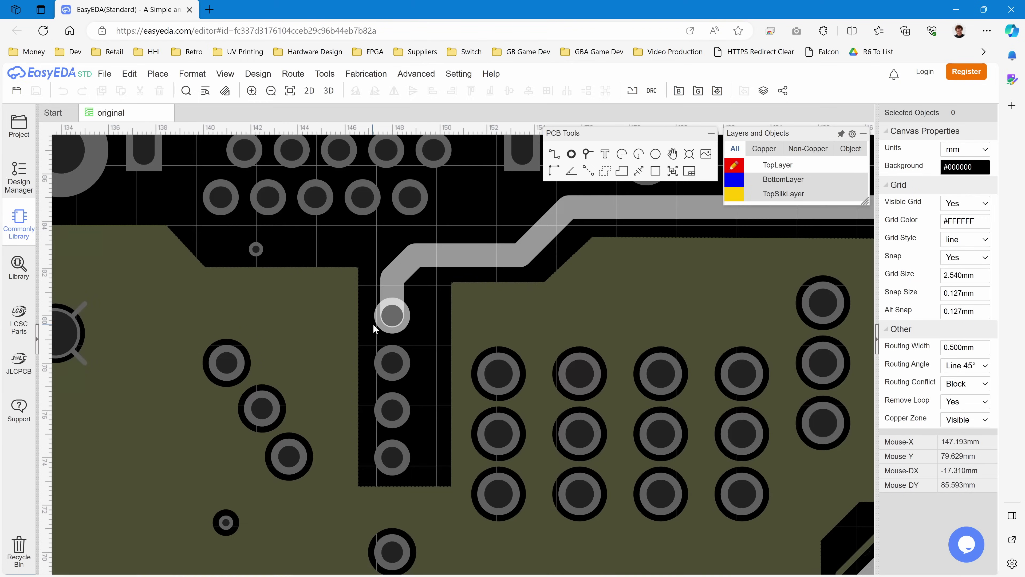
{"action": "scroll", "coordinate": [378, 321], "scroll_direction": "down", "scroll_amount": 4}
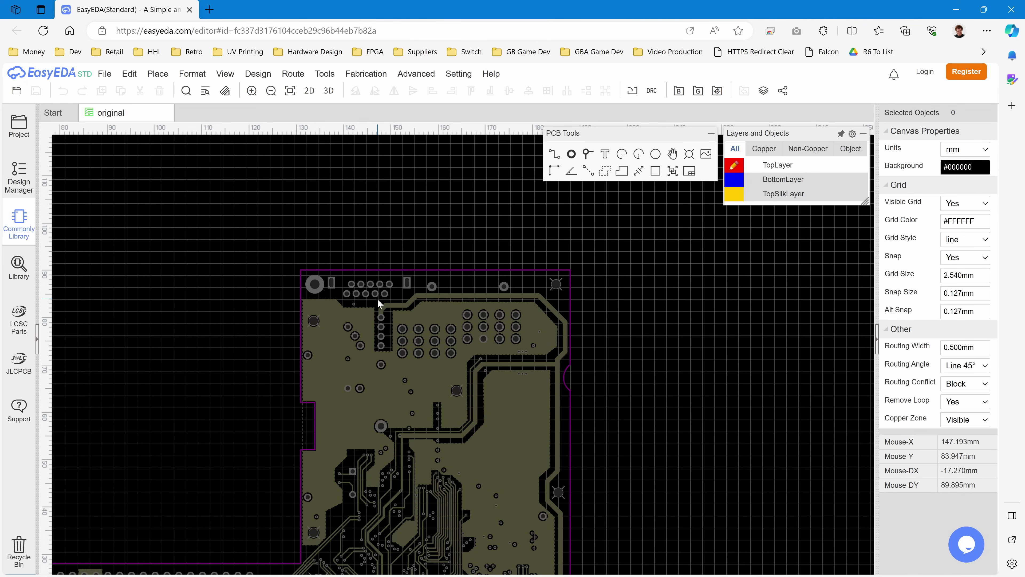
{"action": "scroll", "coordinate": [416, 297], "scroll_direction": "down", "scroll_amount": 5}
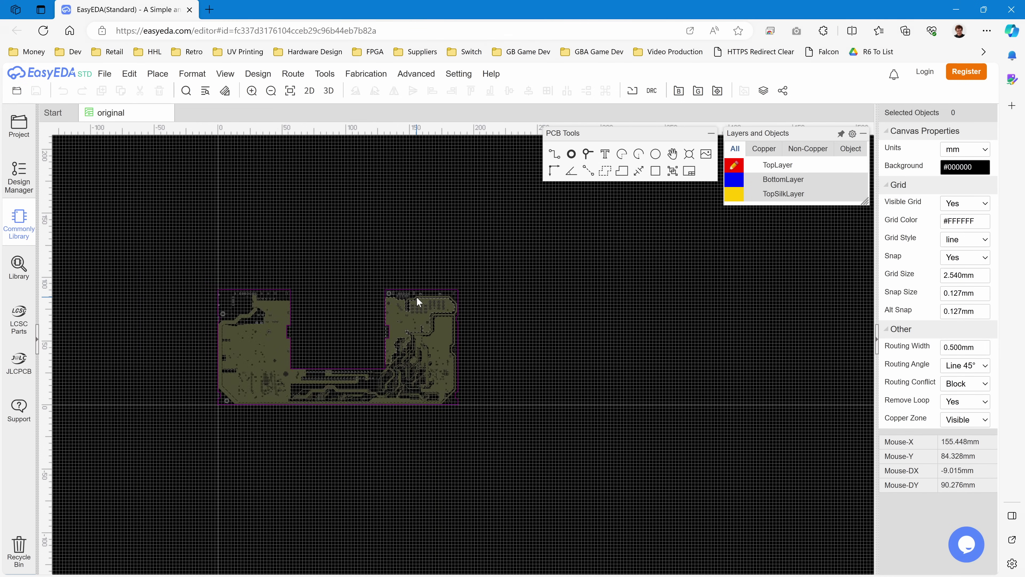
{"action": "scroll", "coordinate": [416, 295], "scroll_direction": "up", "scroll_amount": 2}
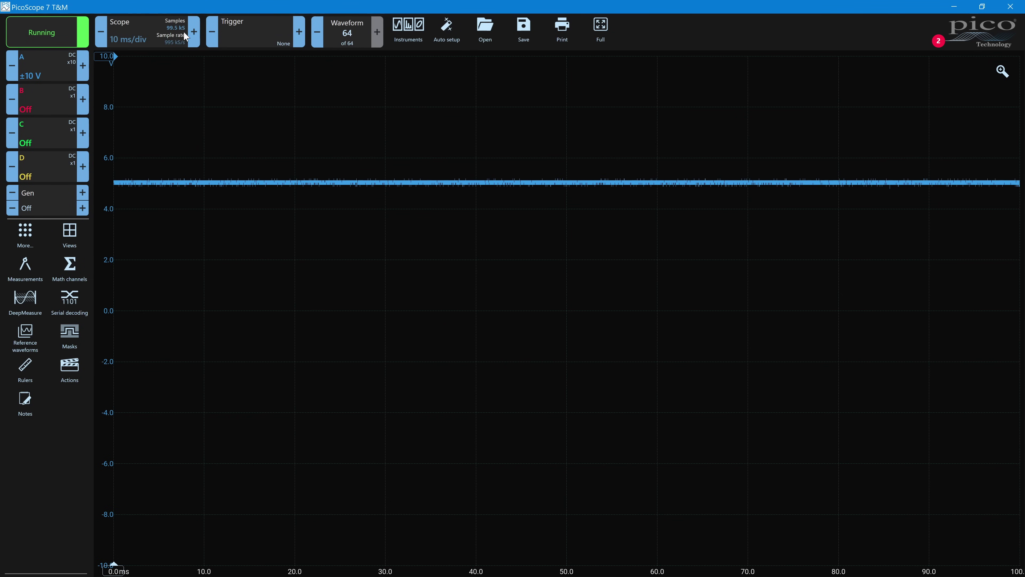
- Switch to PicoScope and set the scope timebase to 200 ms/div
{"action": "left_click", "coordinate": [193, 36]}
{"action": "left_click", "coordinate": [193, 36]}
{"action": "left_click", "coordinate": [193, 37]}
{"action": "left_click", "coordinate": [192, 36]}
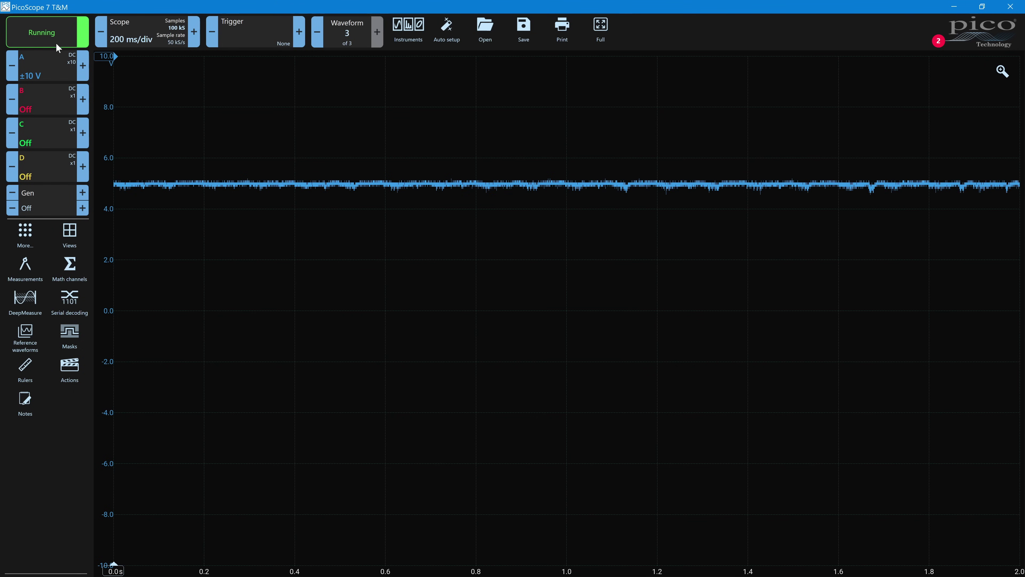
- Set channel A to AC coupling with a ±2 V input range
{"action": "left_click", "coordinate": [34, 77]}
{"action": "left_click", "coordinate": [120, 217]}
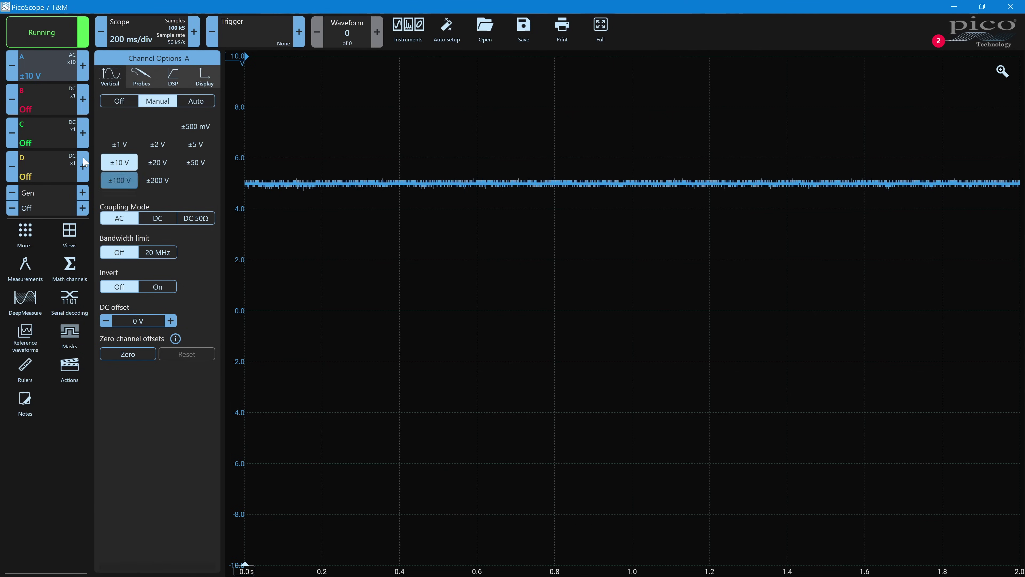
{"action": "left_click", "coordinate": [12, 69]}
{"action": "left_click", "coordinate": [12, 71]}
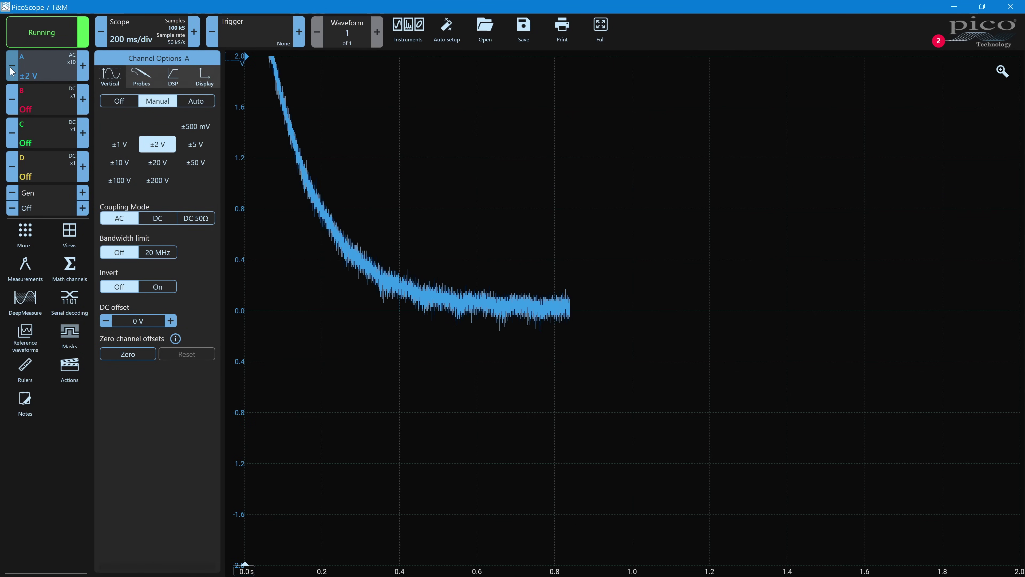
{"action": "left_click", "coordinate": [34, 70]}
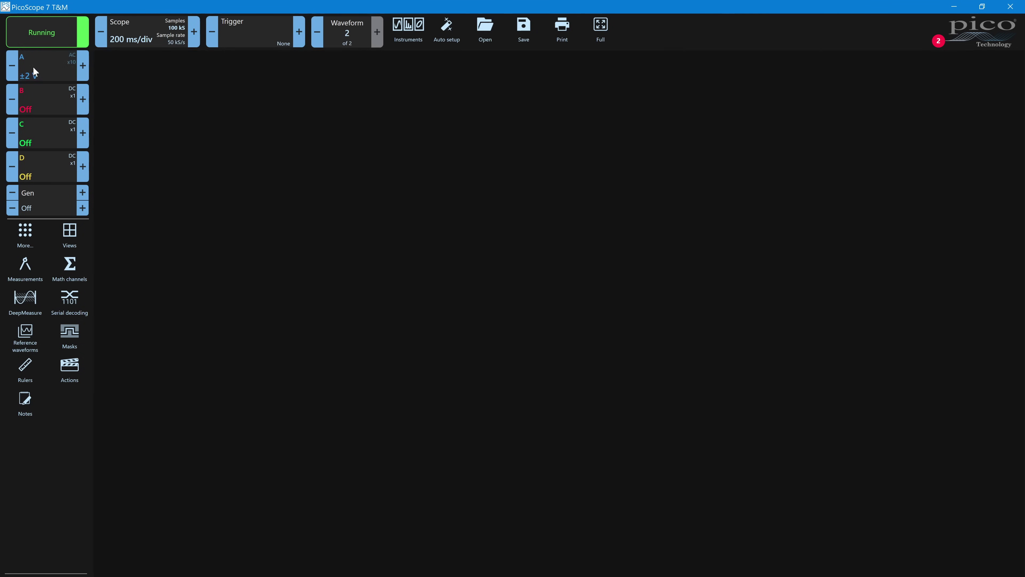
- Add a peak-to-peak measurement for channel A and stop the capture
{"action": "left_click", "coordinate": [25, 266]}
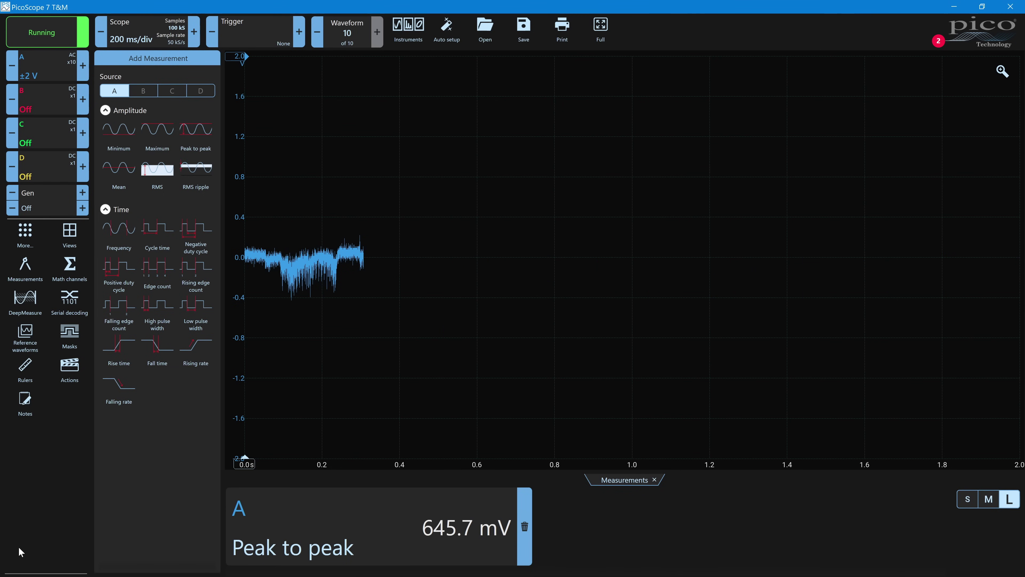
{"action": "key", "text": "space"}
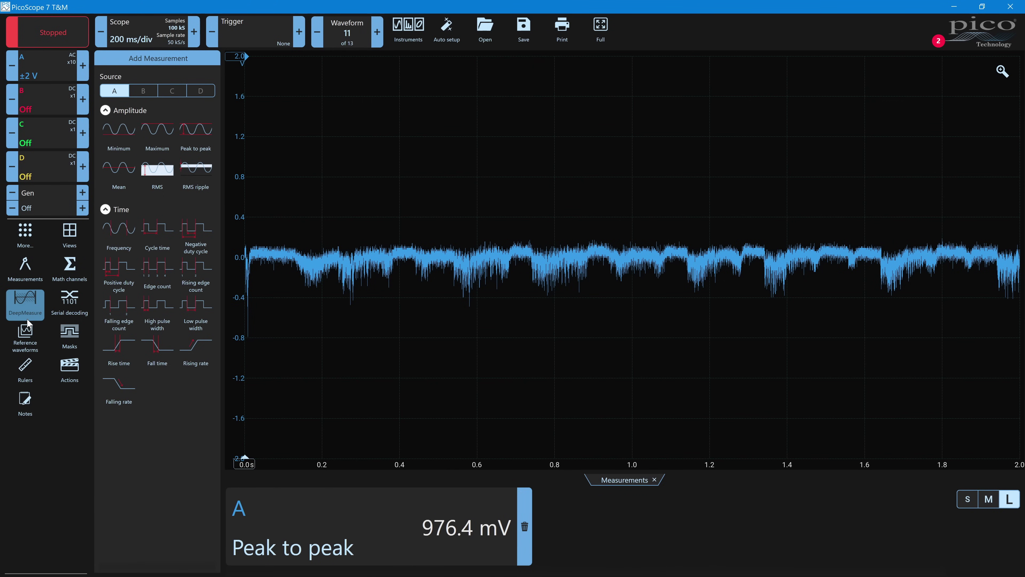
- Add the stopped channel A trace as a reference waveform and restart the capture
{"action": "left_click", "coordinate": [23, 335]}
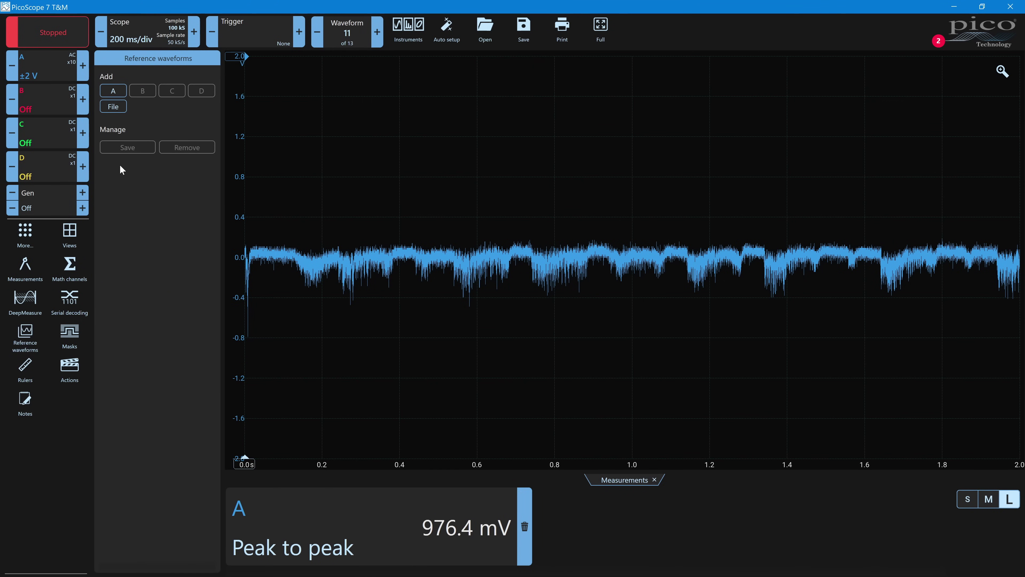
{"action": "left_click", "coordinate": [114, 91]}
{"action": "left_click", "coordinate": [64, 46]}
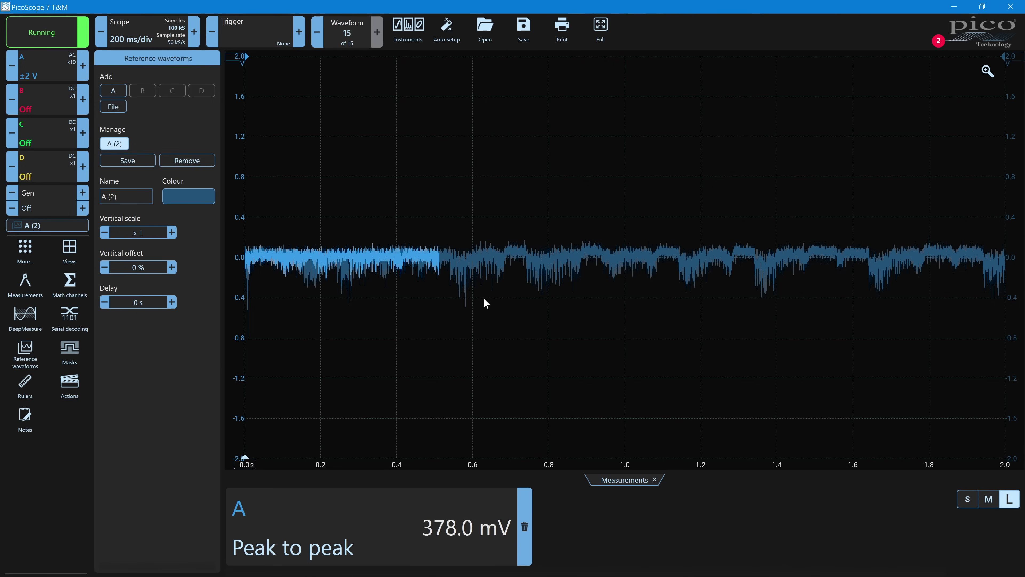
- Step through the buffered waveforms to compare them with the reference trace, and stop the subsequent live capture
{"action": "left_click", "coordinate": [318, 32]}
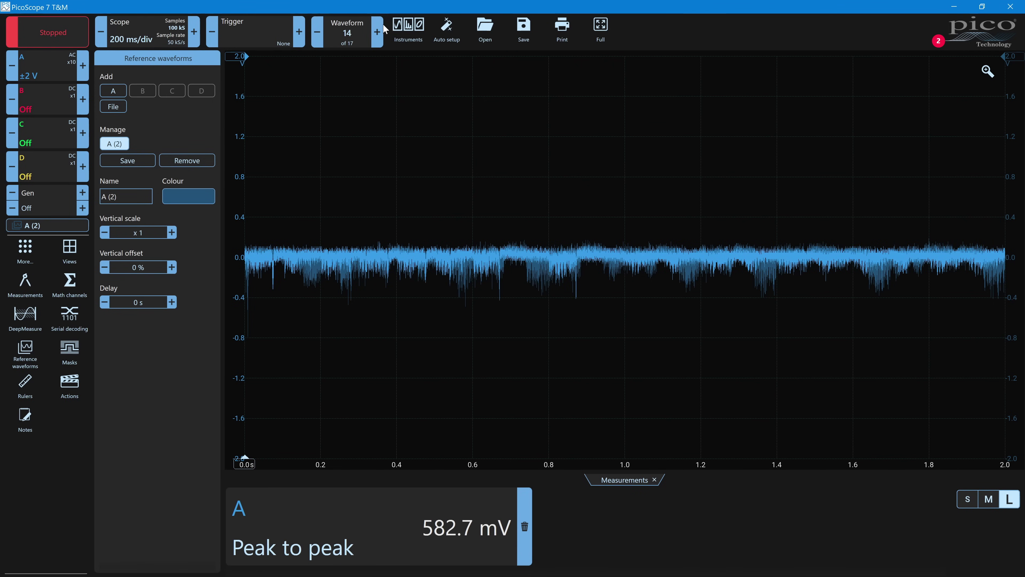
{"action": "left_click", "coordinate": [378, 32]}
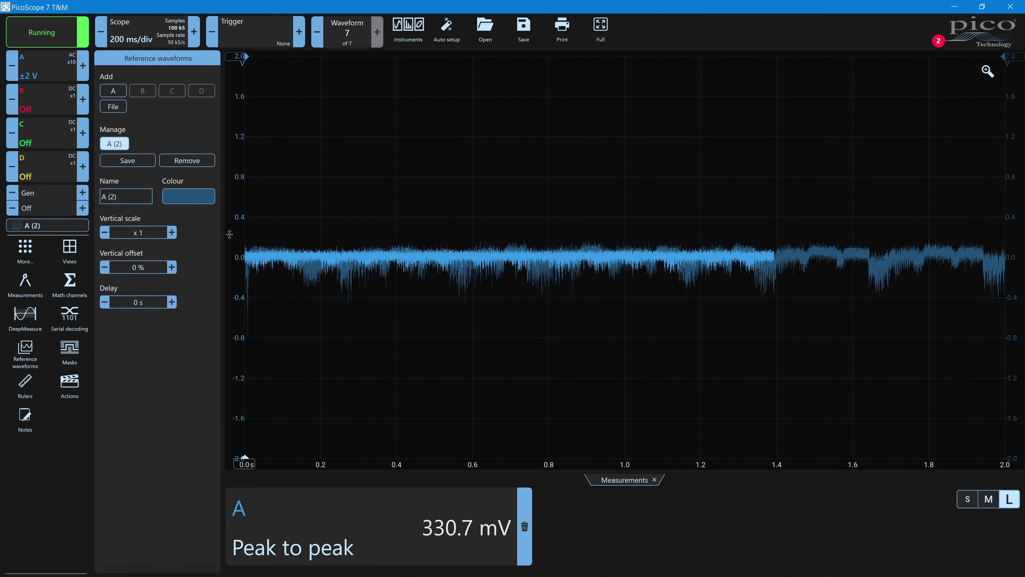
{"action": "key", "text": "space"}
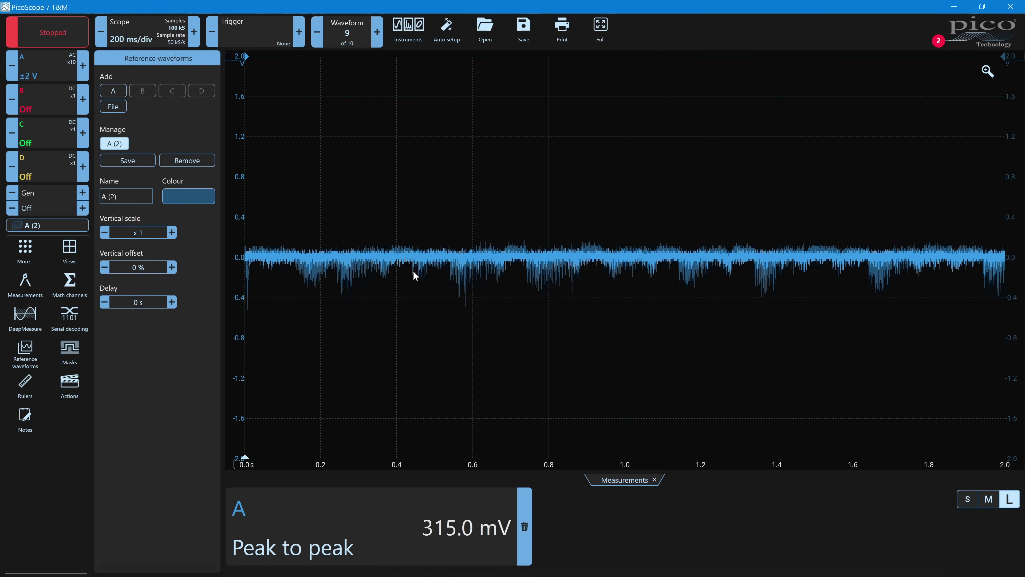